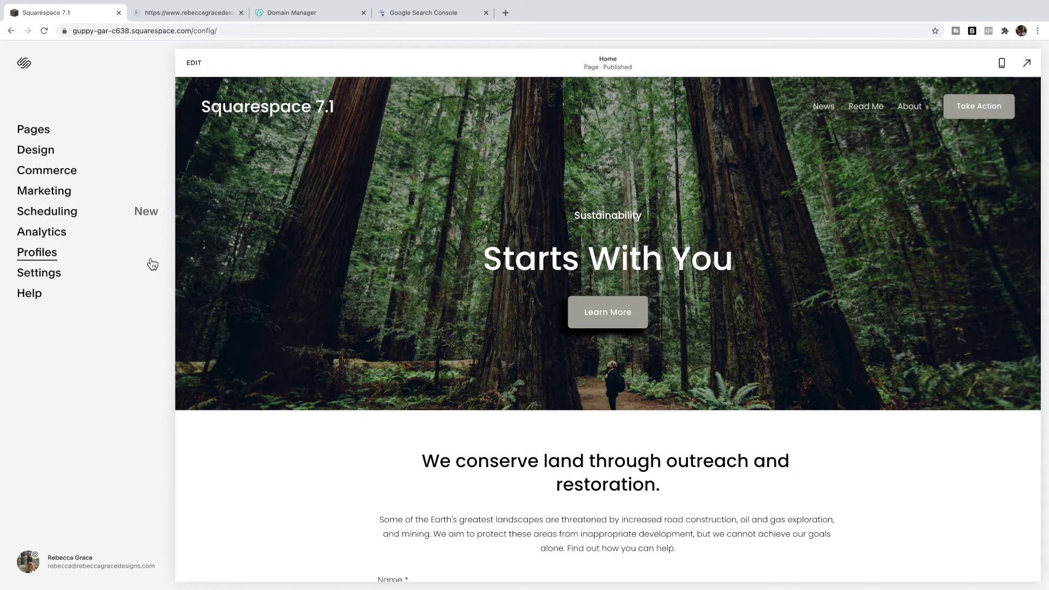
# - Check the site's sitemap.xml tab, then start using Google Search Console for the domain property
pyautogui.moveTo(210, 11)
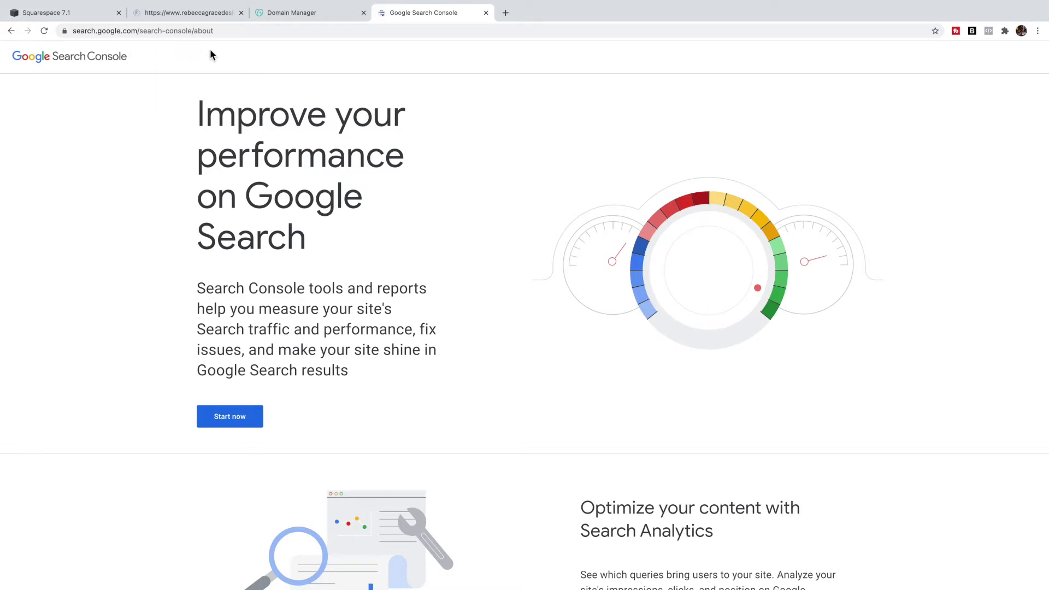
pyautogui.click(235, 426)
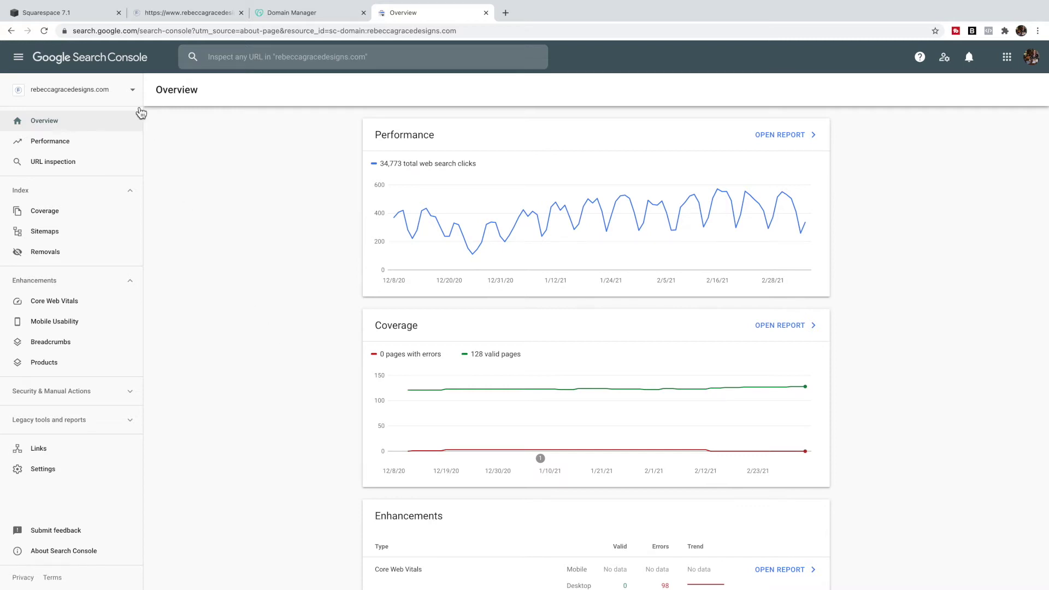
# - Return to the Squarespace 7.1 site editor showing the published Home page
pyautogui.click(66, 15)
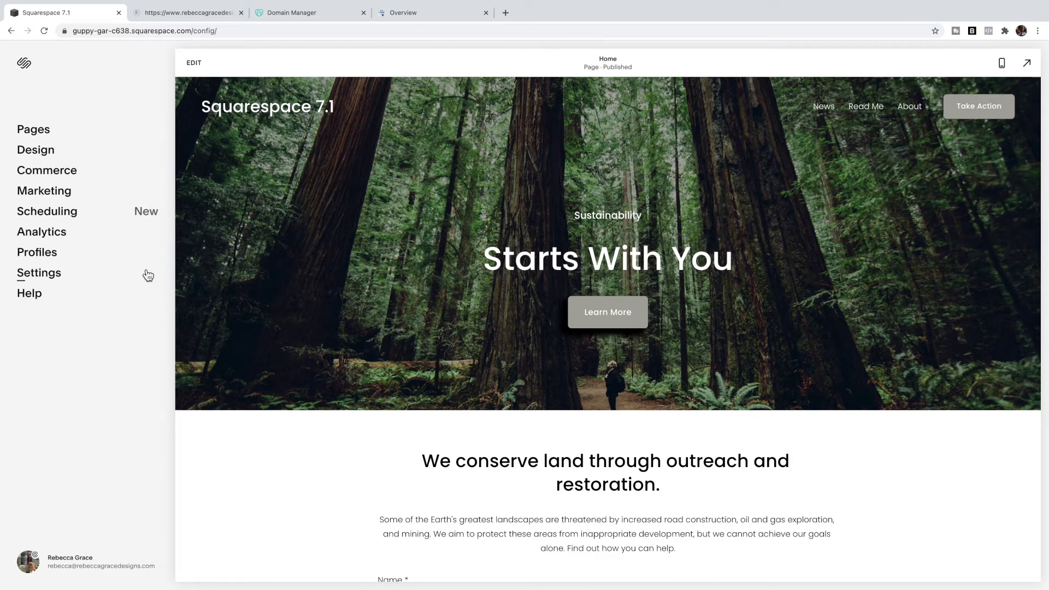
# - Open the Search Keywords report under Squarespace Analytics
pyautogui.click(63, 240)
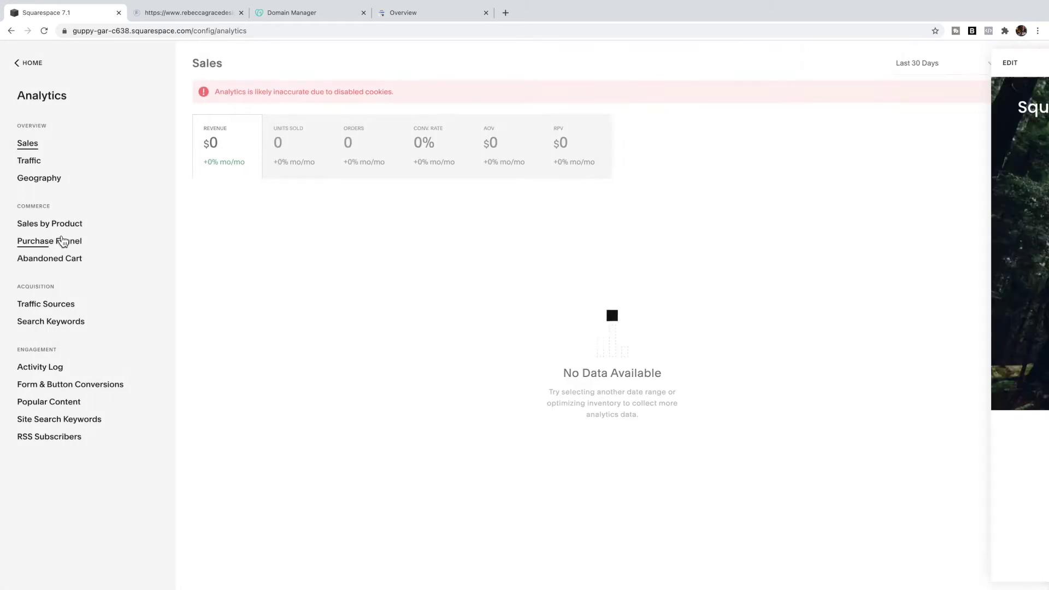
pyautogui.click(66, 327)
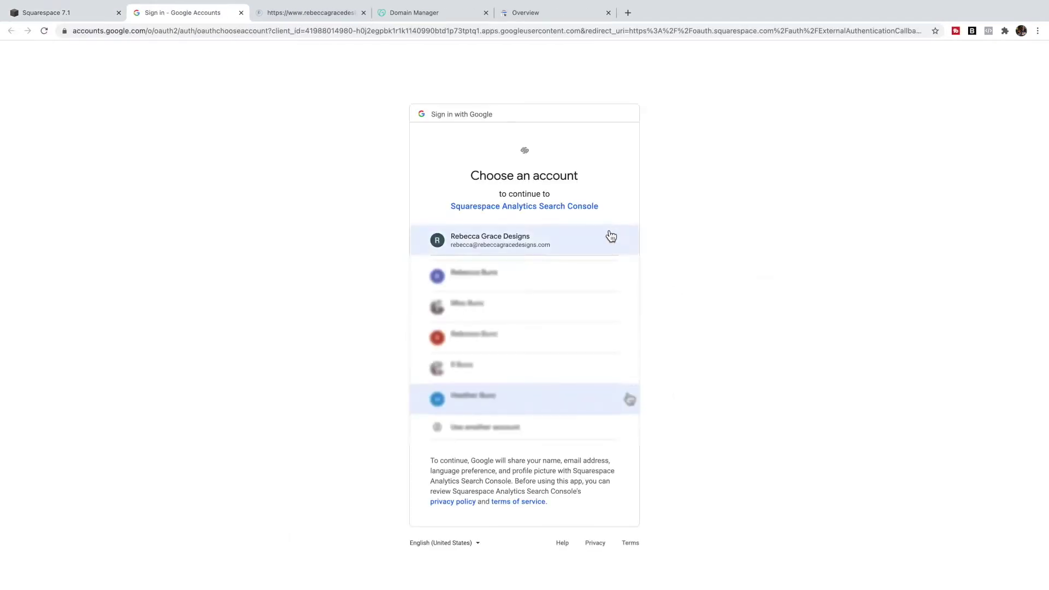
# - Sign in with the business Google account and allow Squarespace access to Search Console data
pyautogui.click(570, 243)
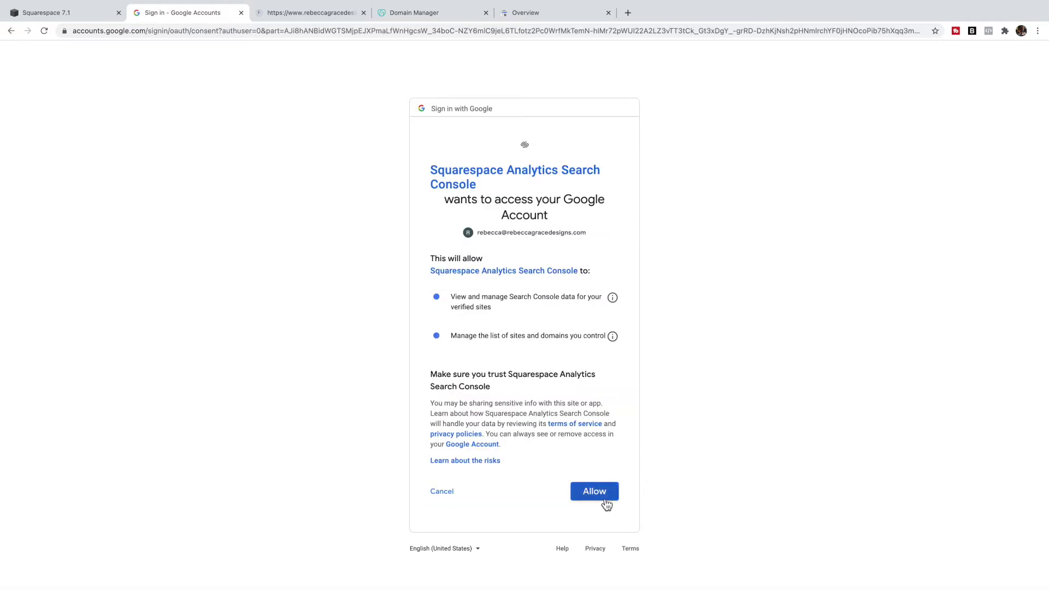
pyautogui.click(604, 498)
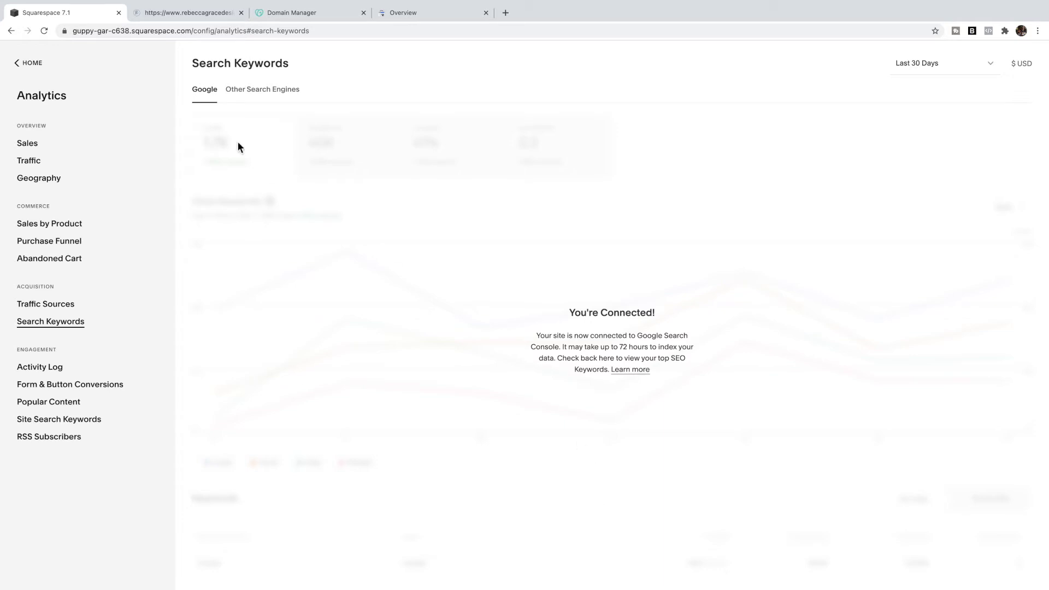
# - Add guppy-gar-c638.squarespace.com as a new Search Console domain property, copying the address from Squarespace
pyautogui.click(391, 17)
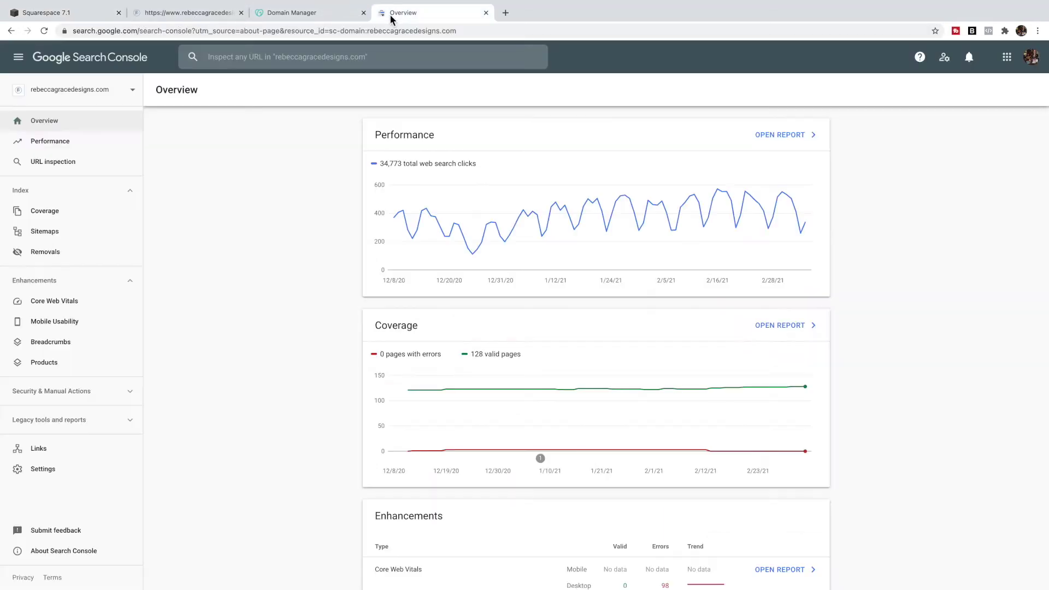
pyautogui.click(133, 91)
pyautogui.click(65, 176)
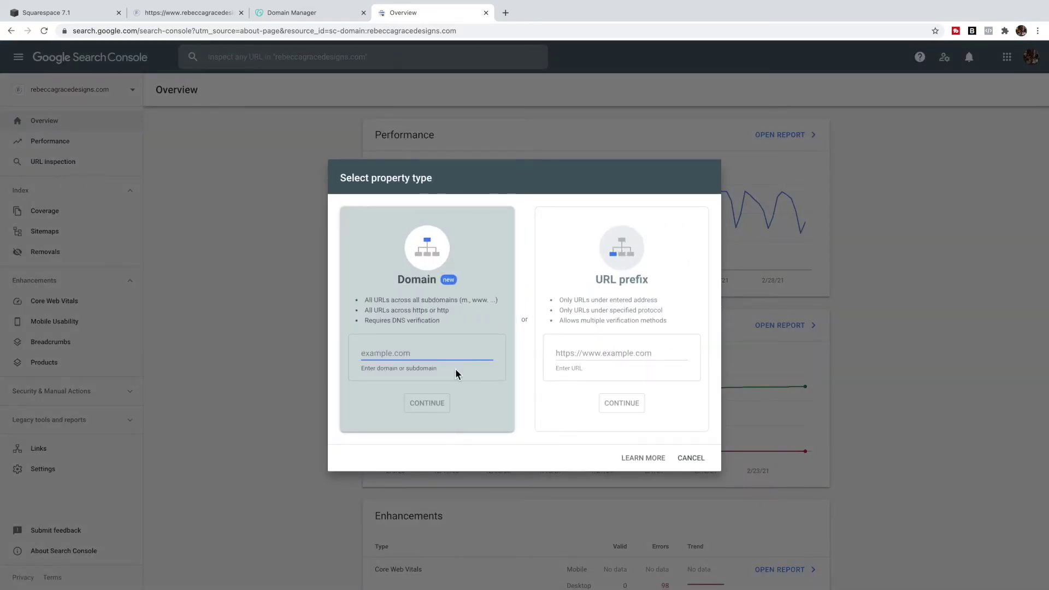
pyautogui.click(60, 13)
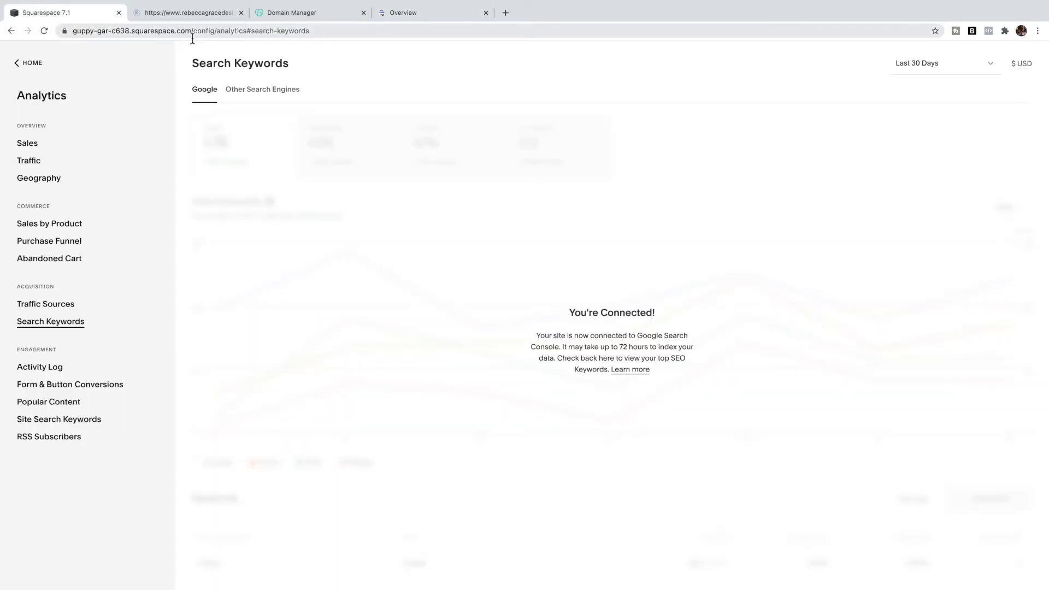
pyautogui.moveTo(217, 30); pyautogui.dragTo(54, 15)
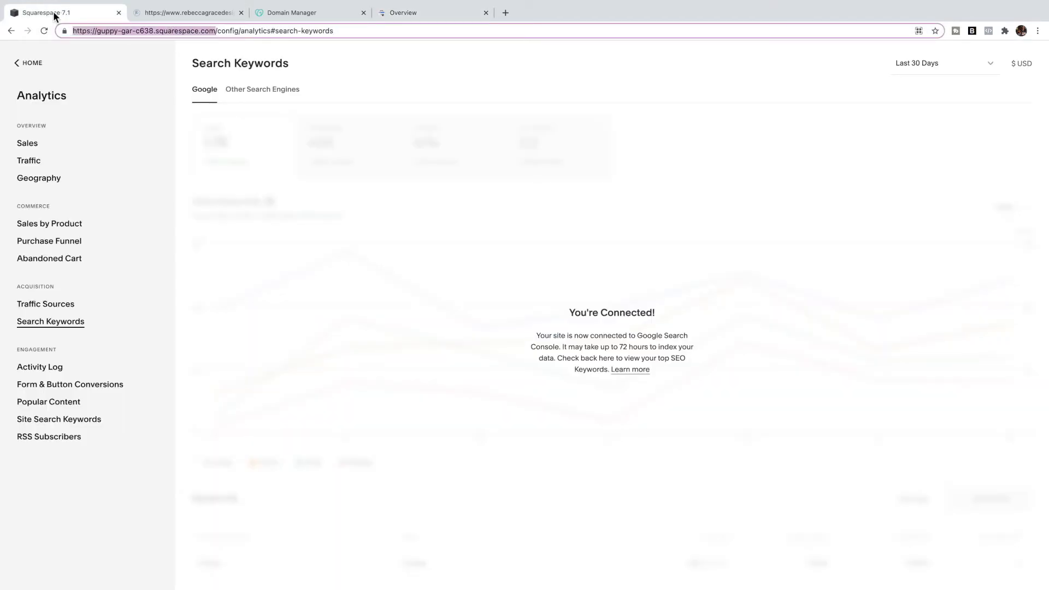
pyautogui.click(405, 12)
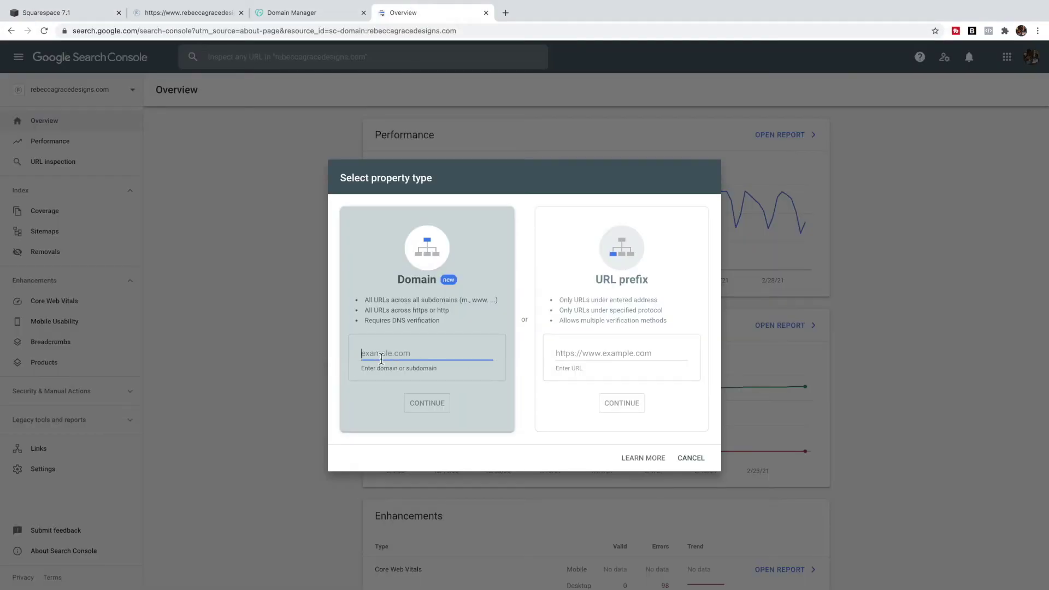
pyautogui.write('guppy-gar-c638.squarespace.com')
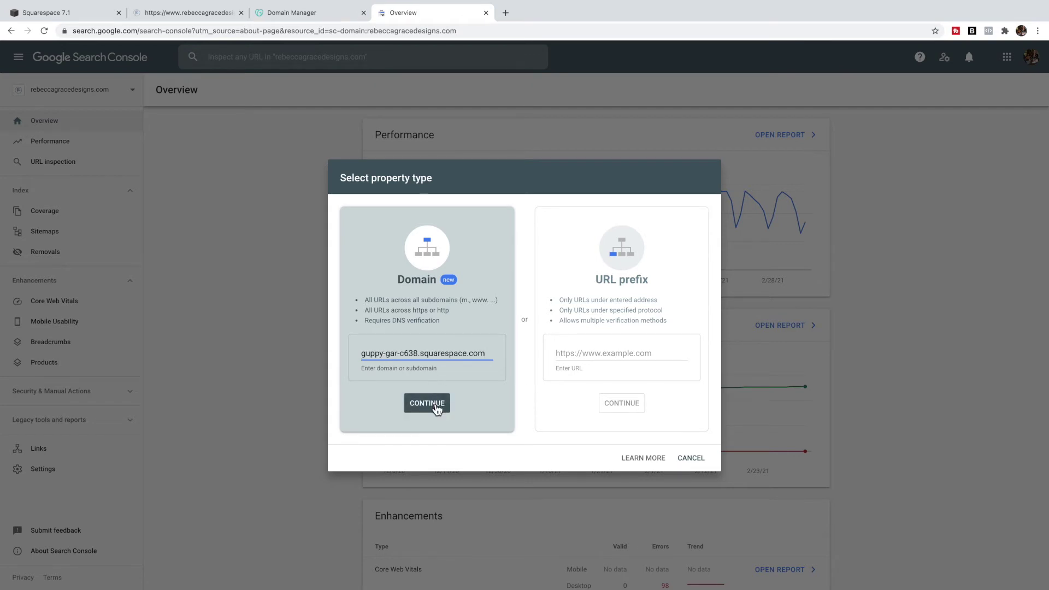
pyautogui.click(436, 404)
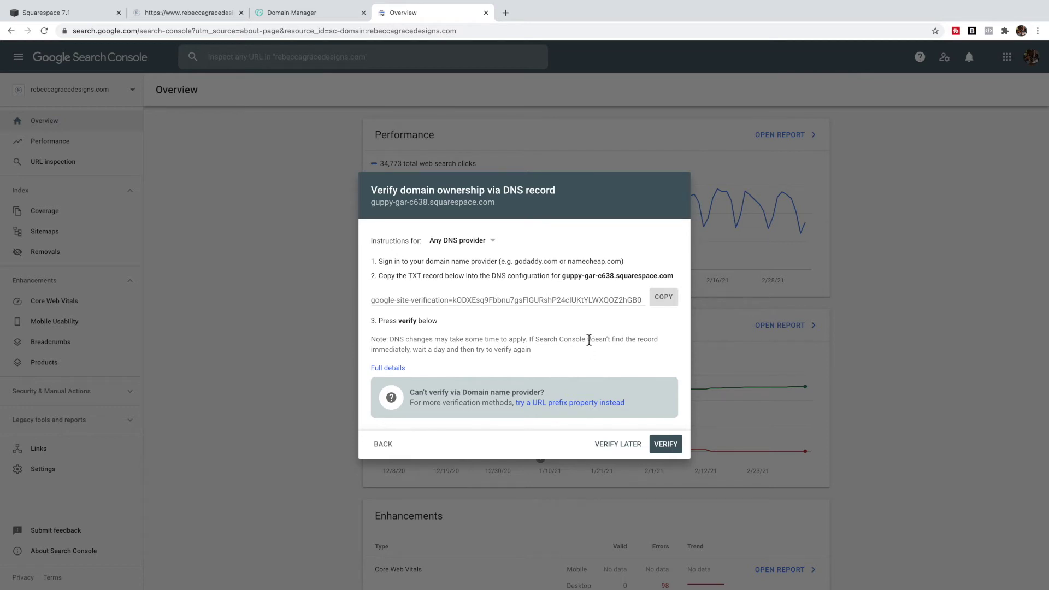
# - Copy the DNS verification TXT record and return to the Squarespace home menu
pyautogui.click(664, 299)
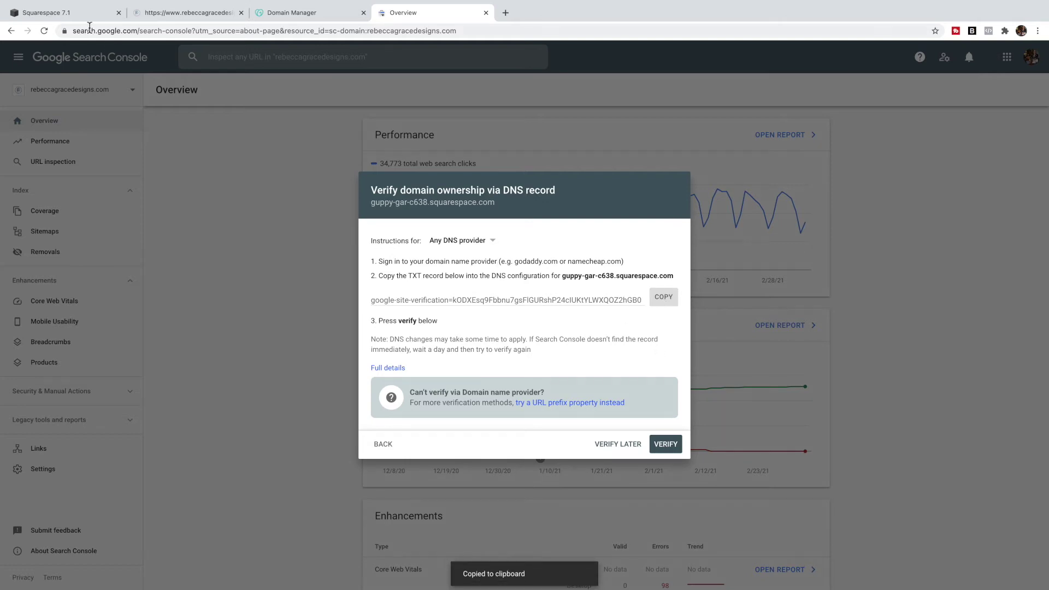
pyautogui.click(95, 12)
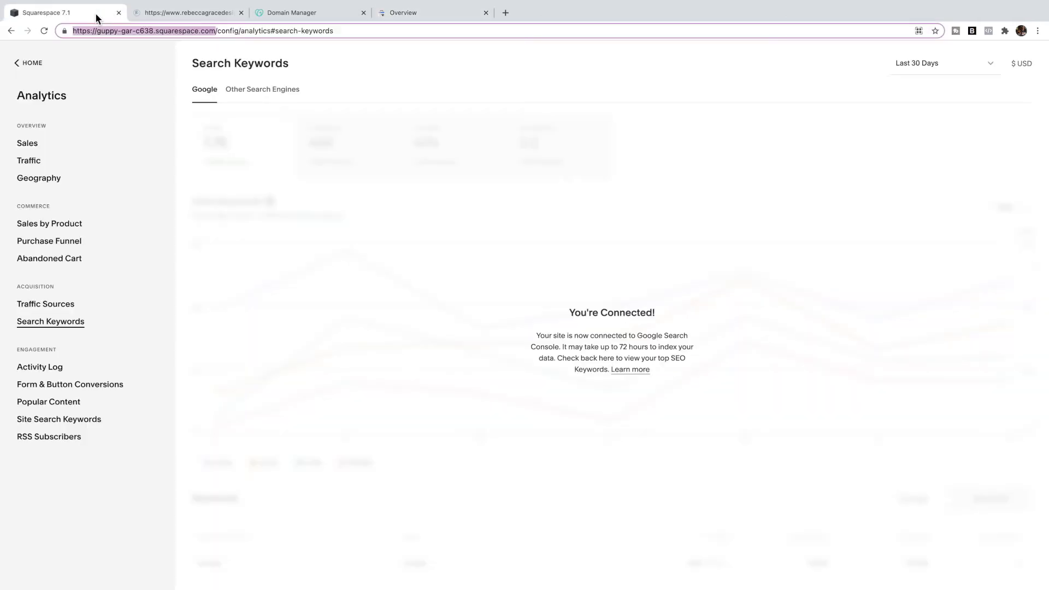
pyautogui.click(32, 62)
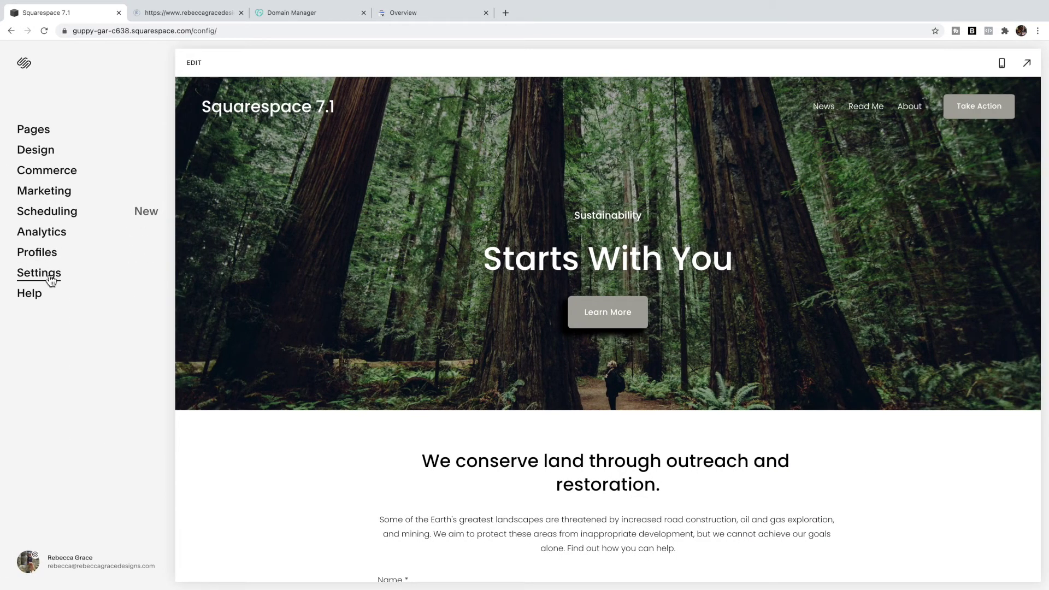
# - Open the custom domain's Advanced Settings DNS records on the site that owns it
pyautogui.click(51, 279)
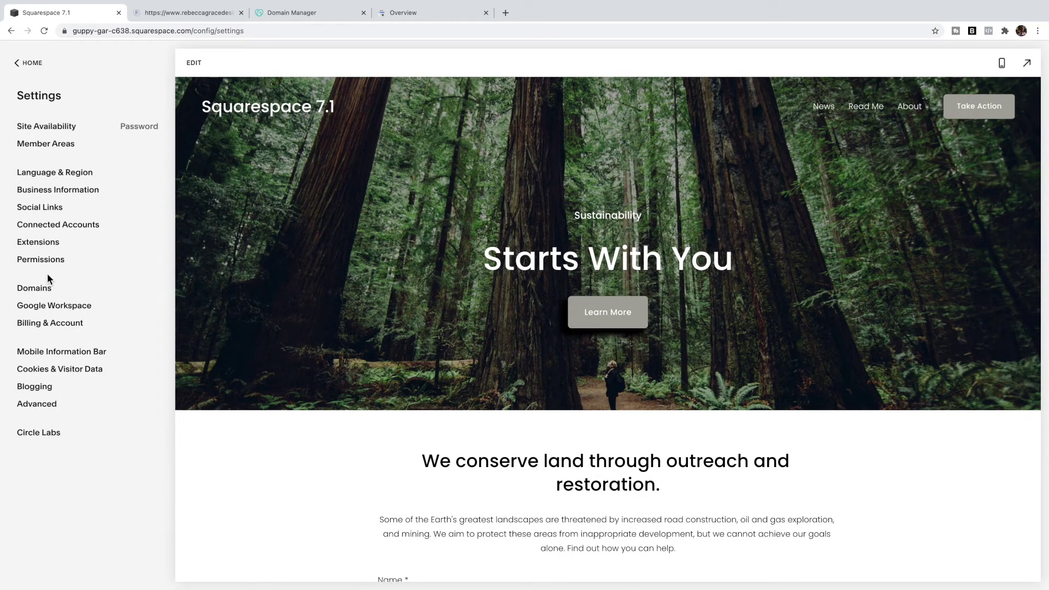
pyautogui.click(47, 288)
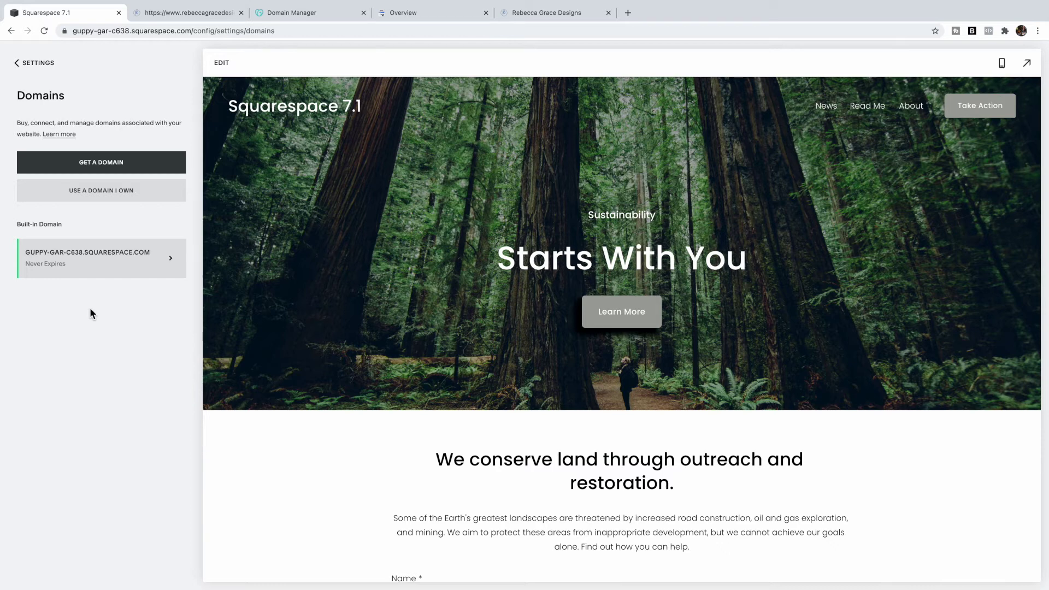
pyautogui.click(539, 15)
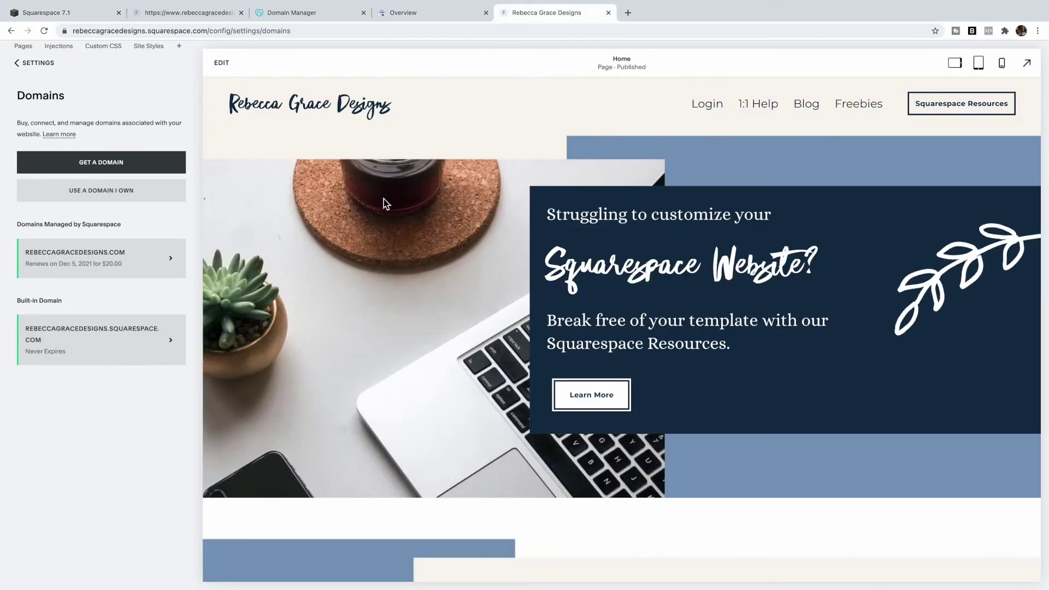
pyautogui.click(135, 265)
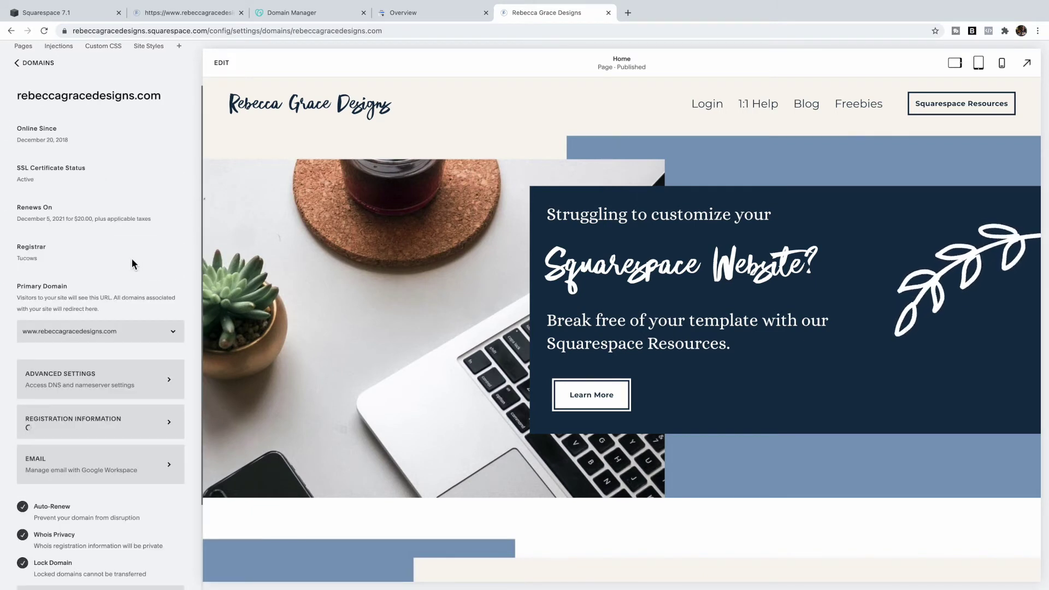
pyautogui.click(137, 383)
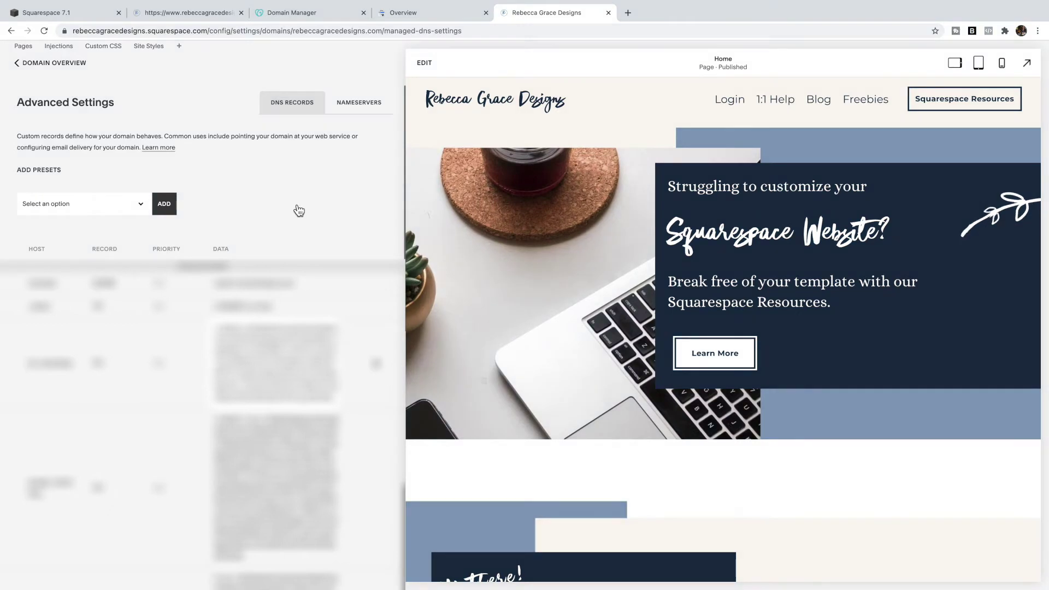
pyautogui.scroll(-5, 295, 211)
# - Add a TXT record with host @ and the pasted Google verification string as its value
pyautogui.scroll(-2, 206, 492)
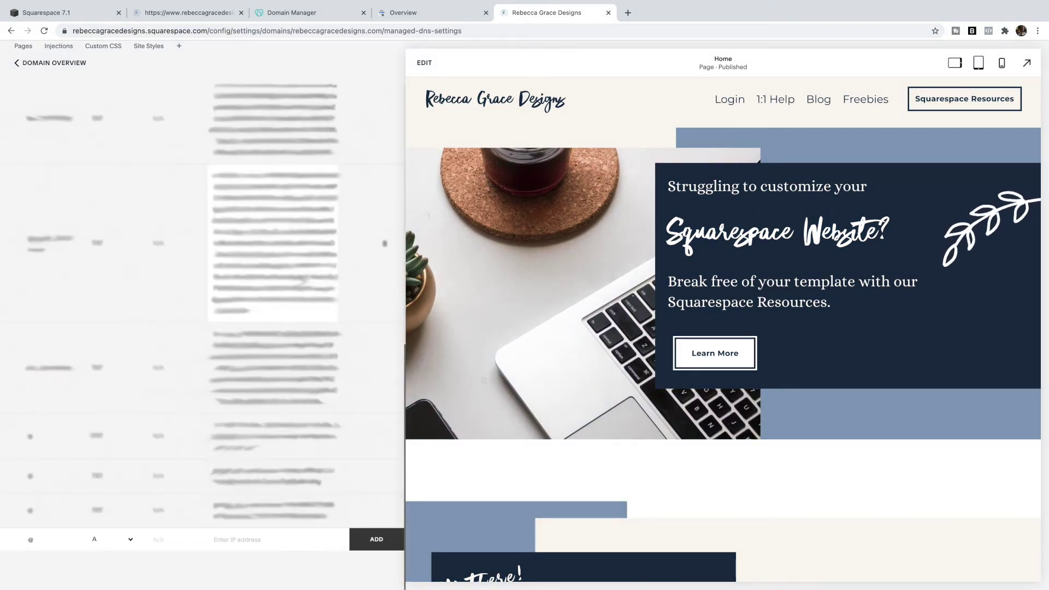
pyautogui.click(134, 543)
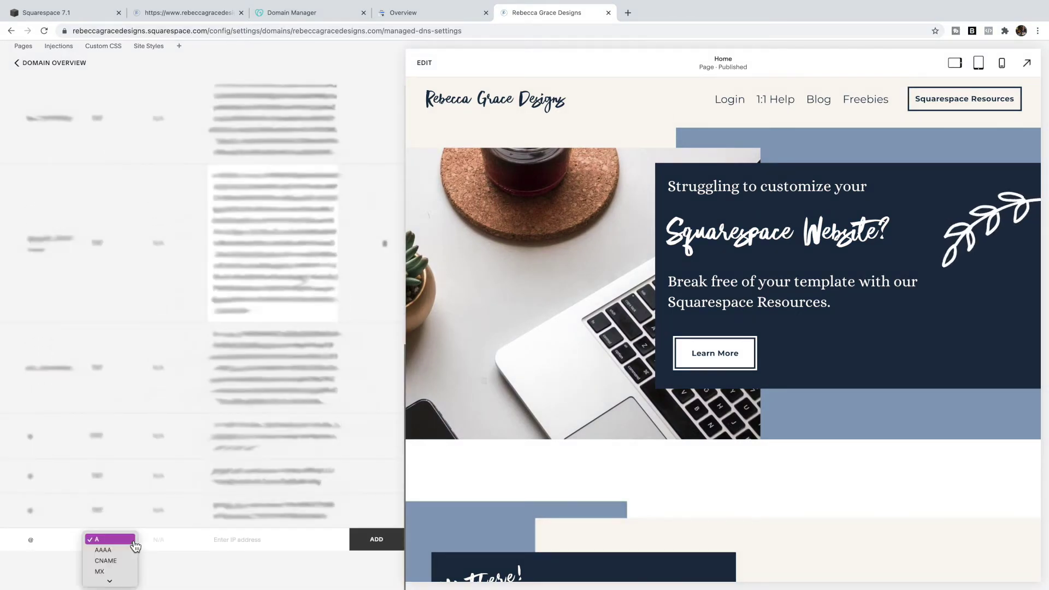
pyautogui.click(131, 573)
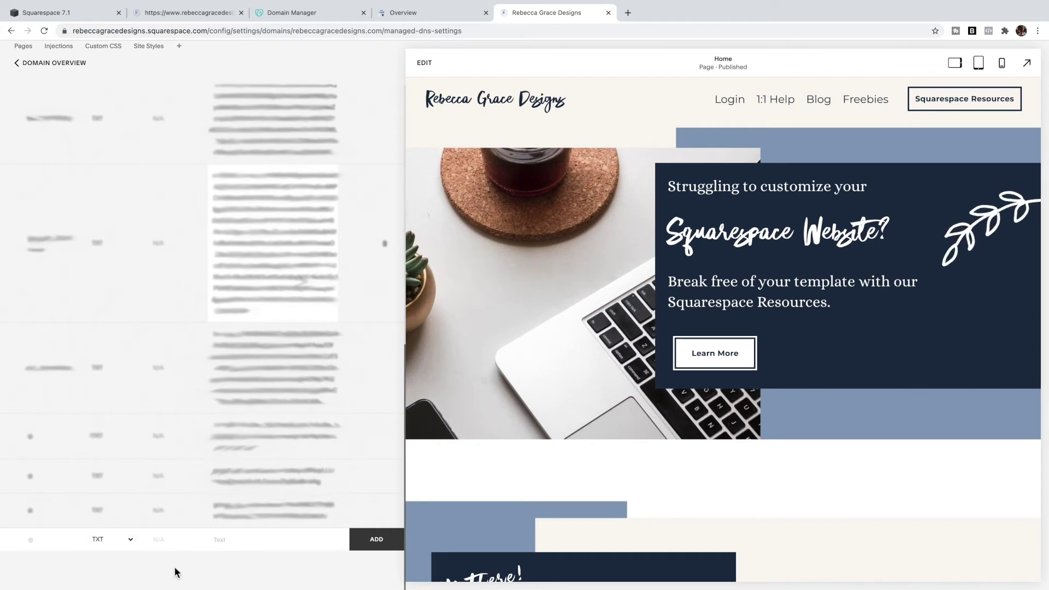
pyautogui.click(32, 540)
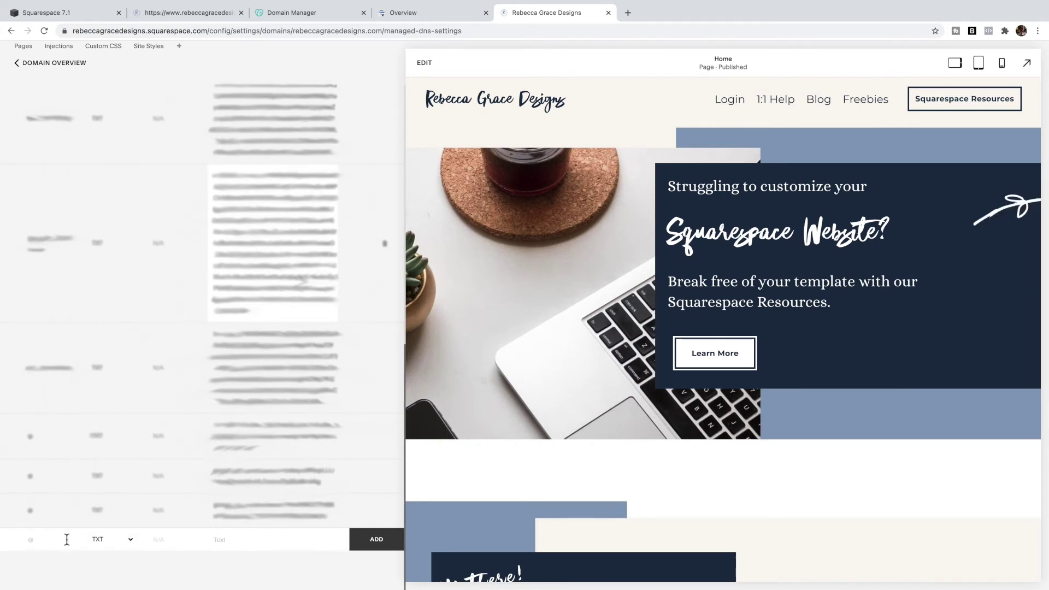
pyautogui.write('@')
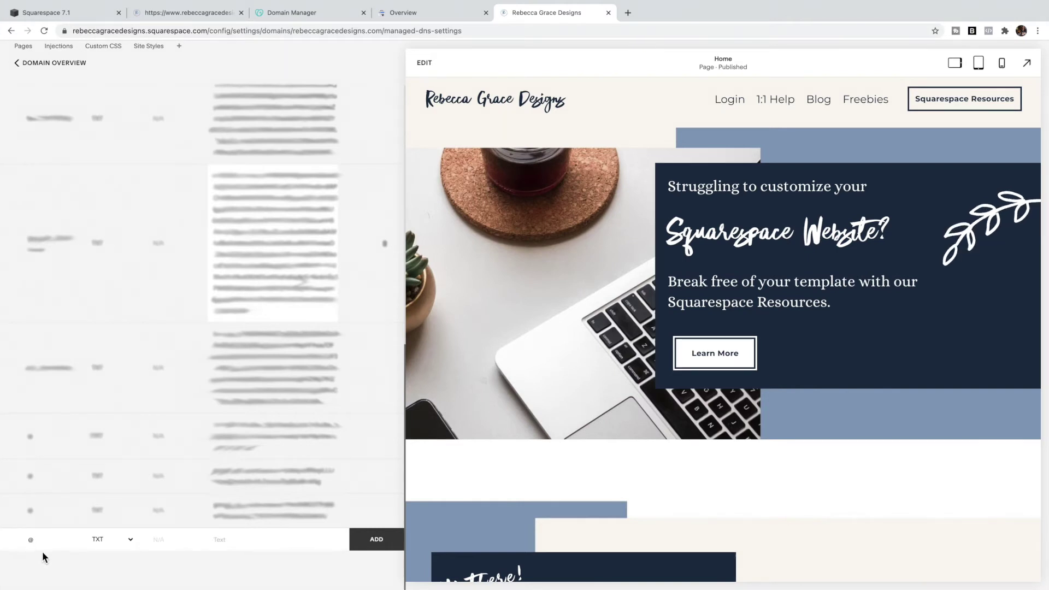
pyautogui.click(234, 545)
pyautogui.press('super+v')
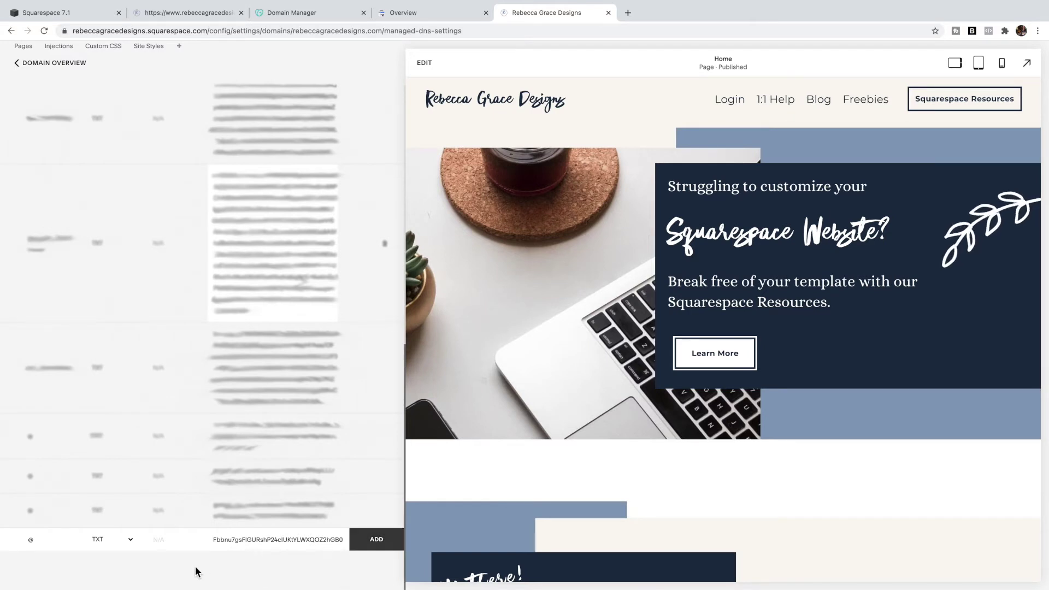
pyautogui.click(297, 12)
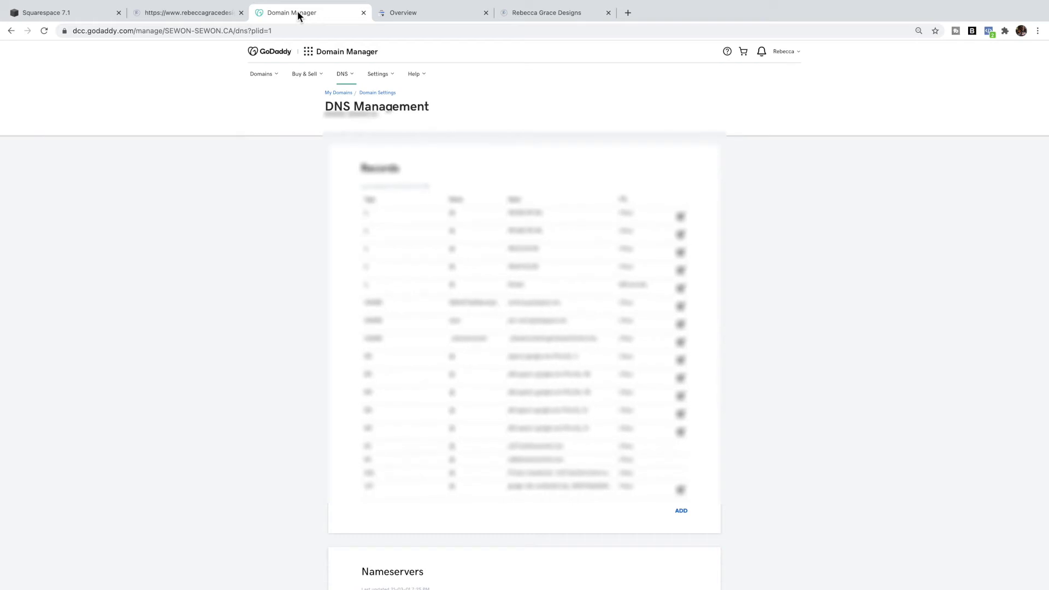
pyautogui.scroll(-3, 258, 179)
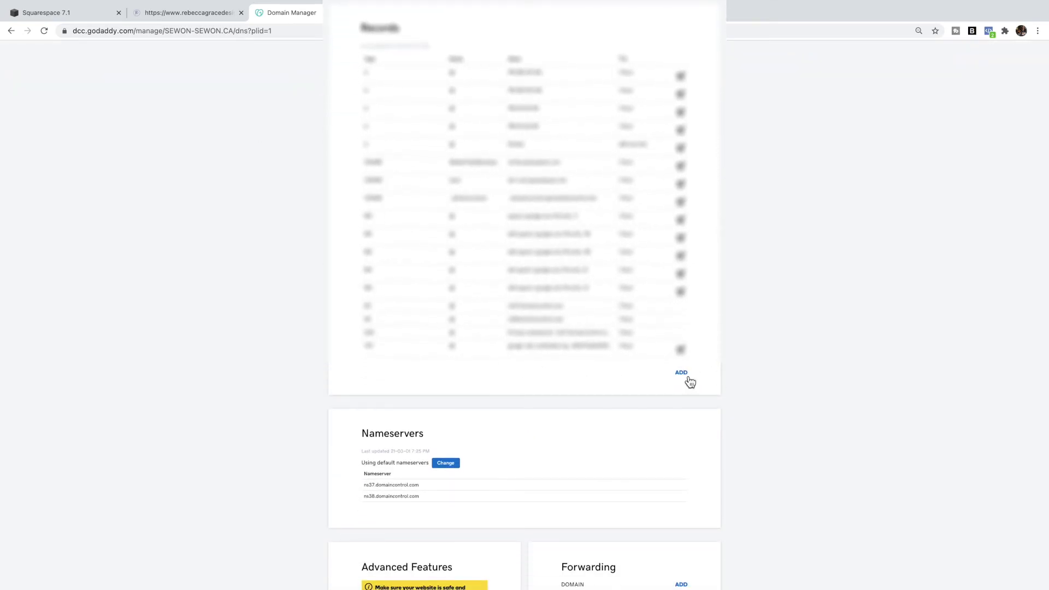
pyautogui.click(681, 374)
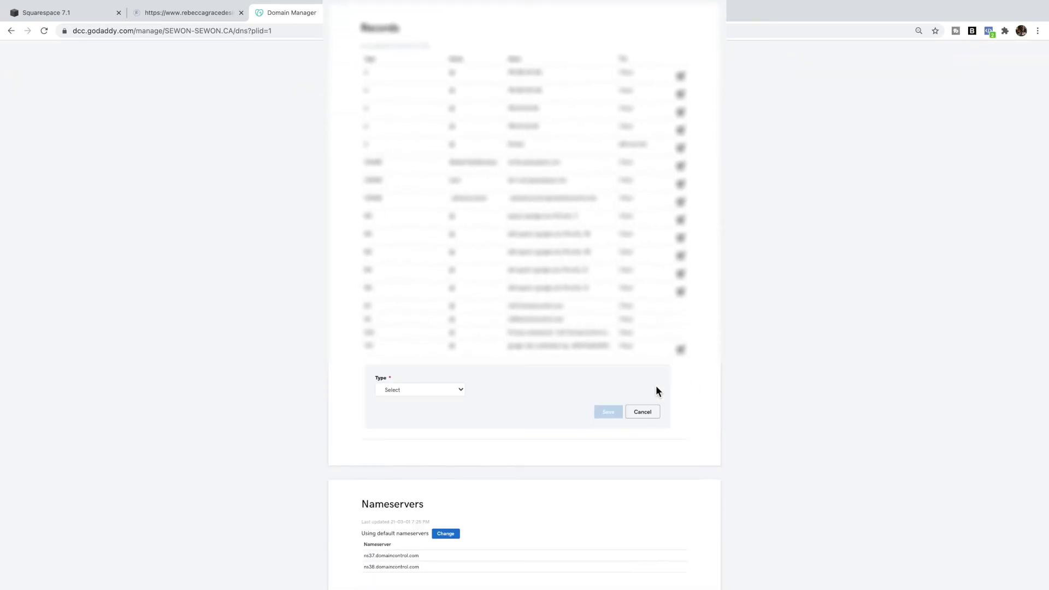
pyautogui.click(458, 392)
pyautogui.click(420, 440)
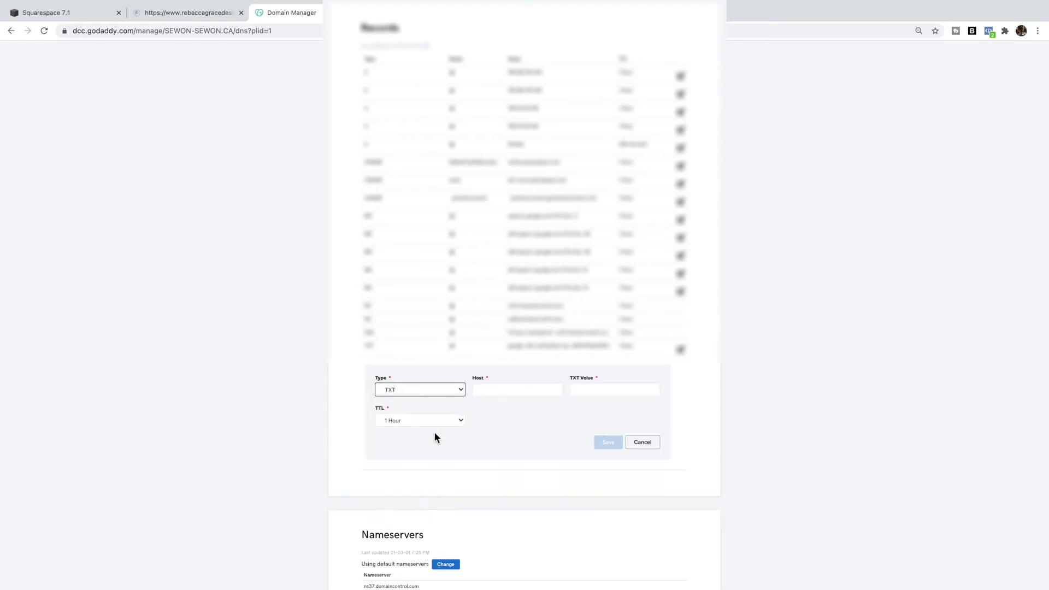
pyautogui.click(490, 386)
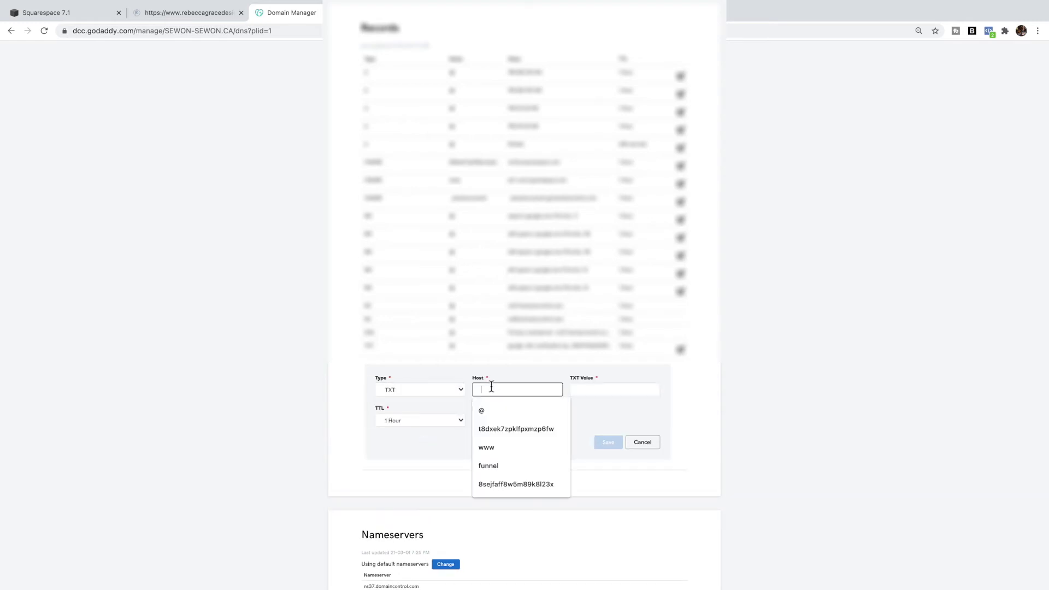
pyautogui.click(500, 414)
pyautogui.click(592, 390)
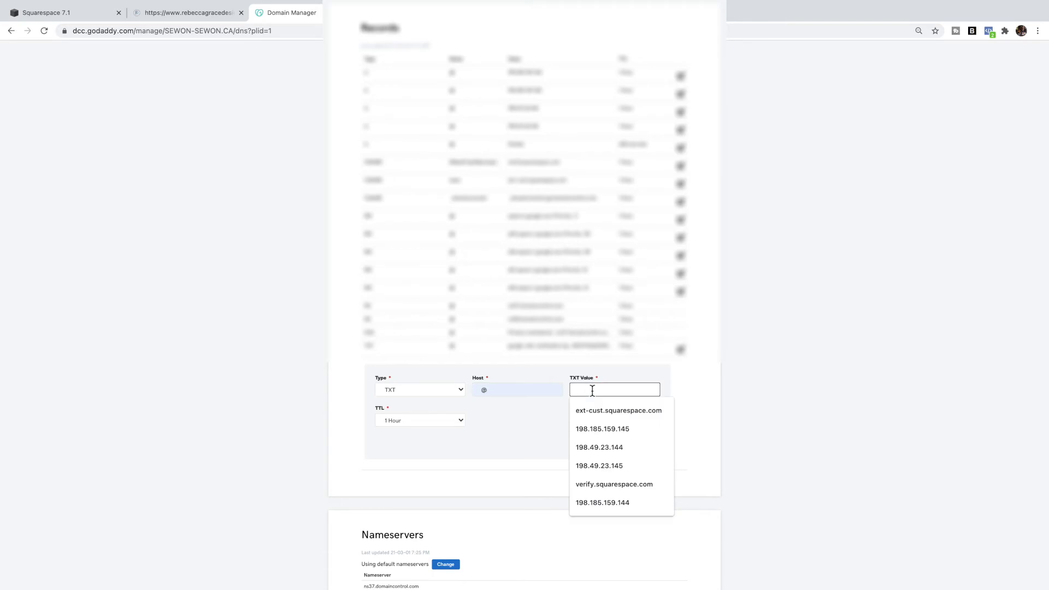
pyautogui.write('hP2ScIUKtYLWXQOZ2hGB0')
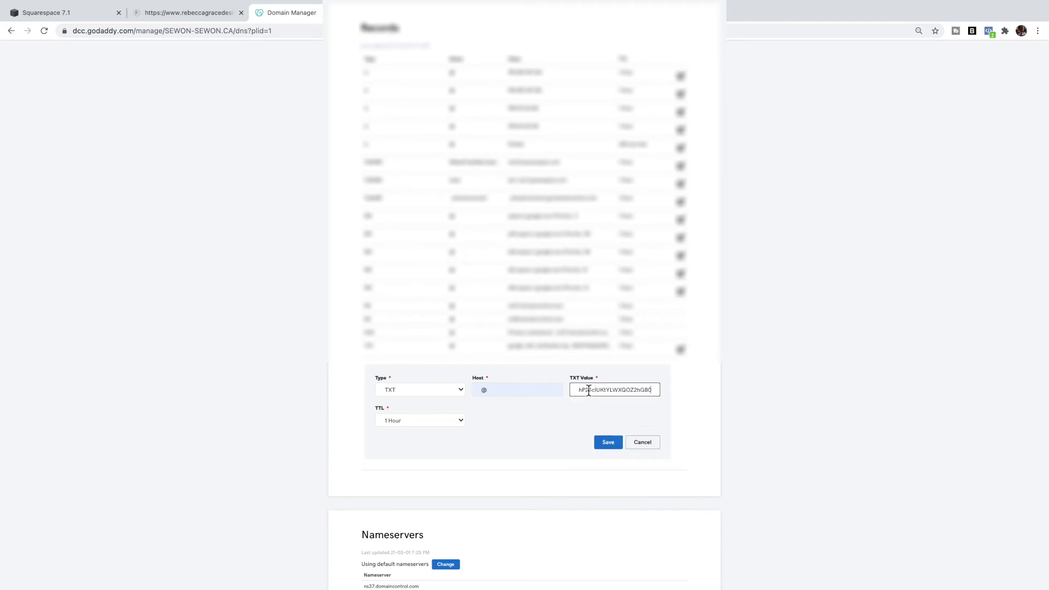
pyautogui.click(654, 446)
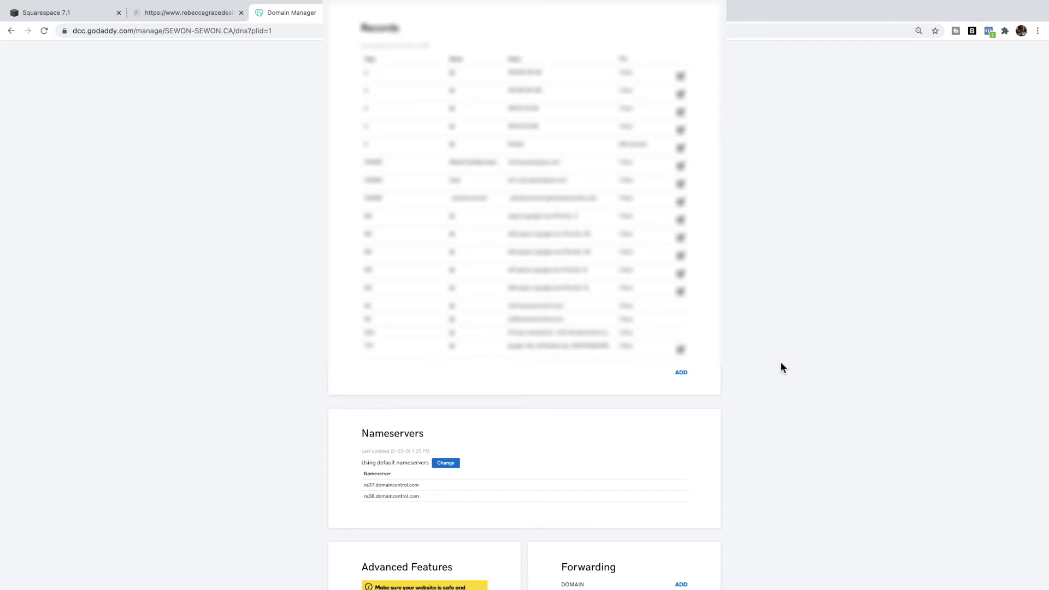
pyautogui.click(403, 13)
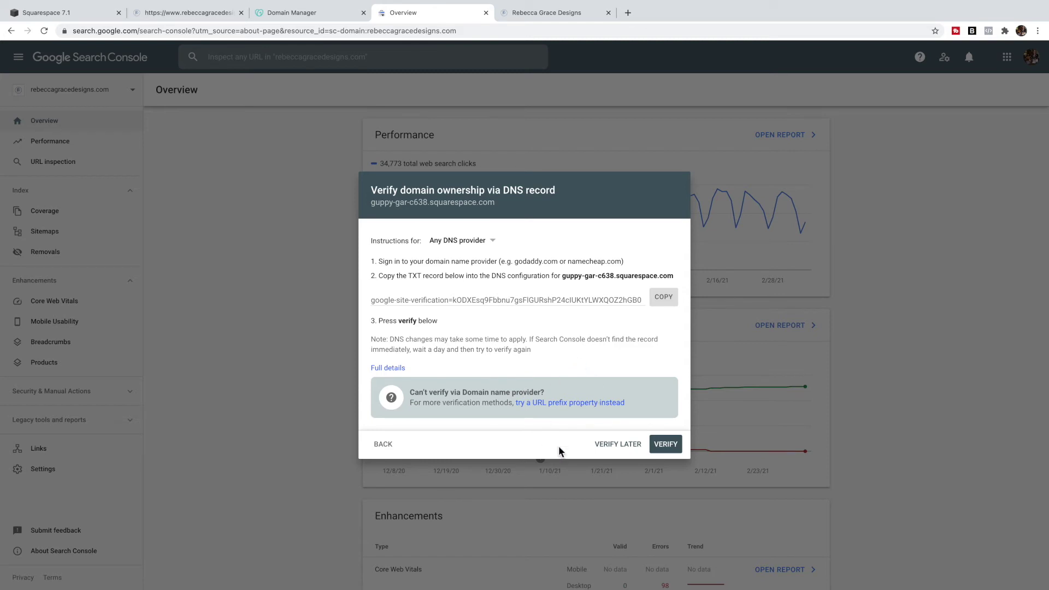
# - Choose Verify Later for DNS verification and open the property's Sitemaps page
pyautogui.click(618, 447)
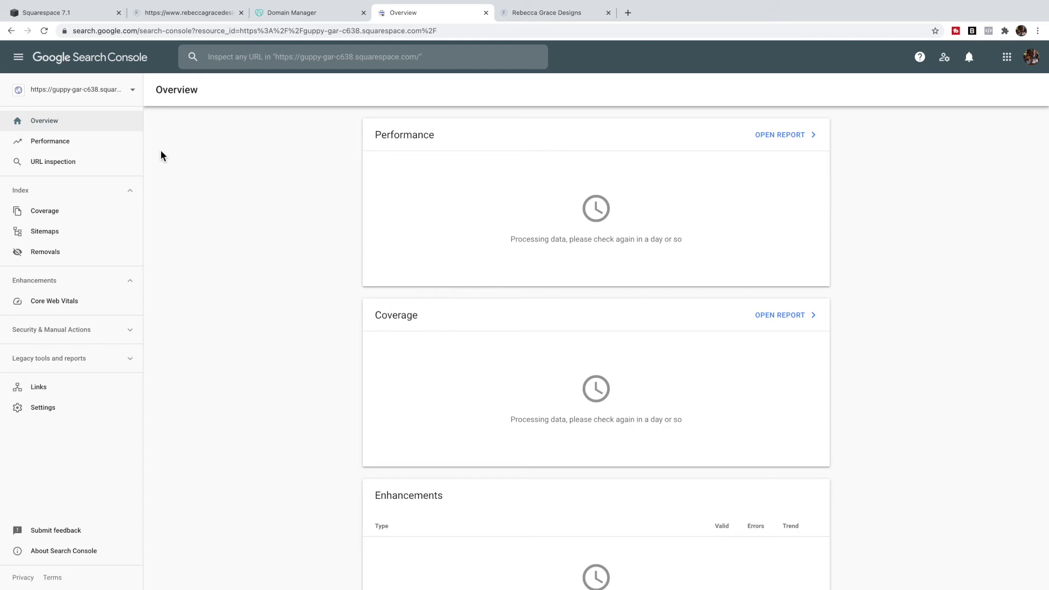
pyautogui.click(48, 235)
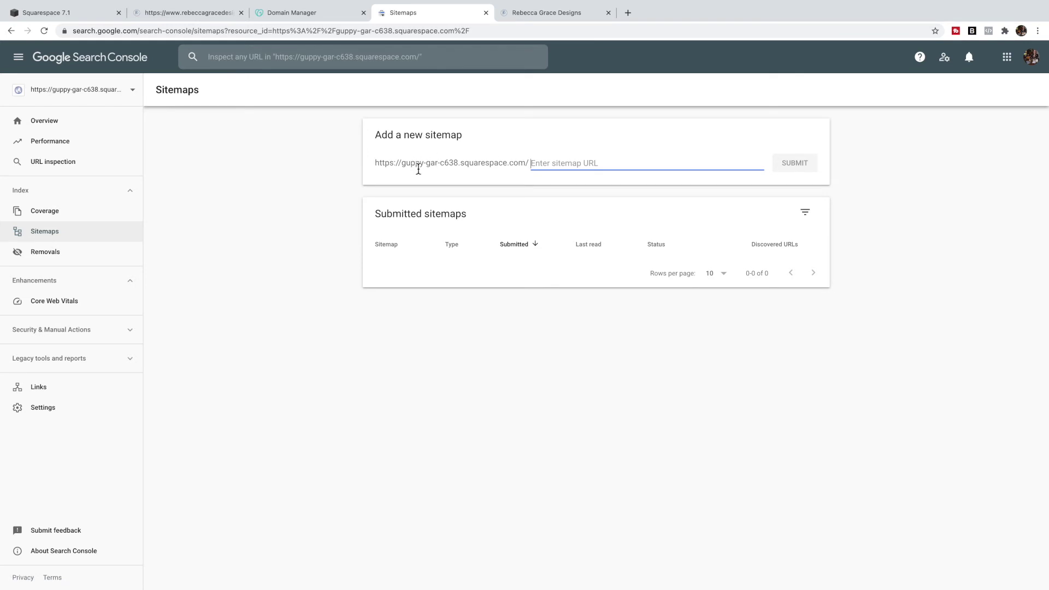
# - Submit sitemap.xml after confirming the live file exists, then dismiss the confirmation
pyautogui.write('sitem')
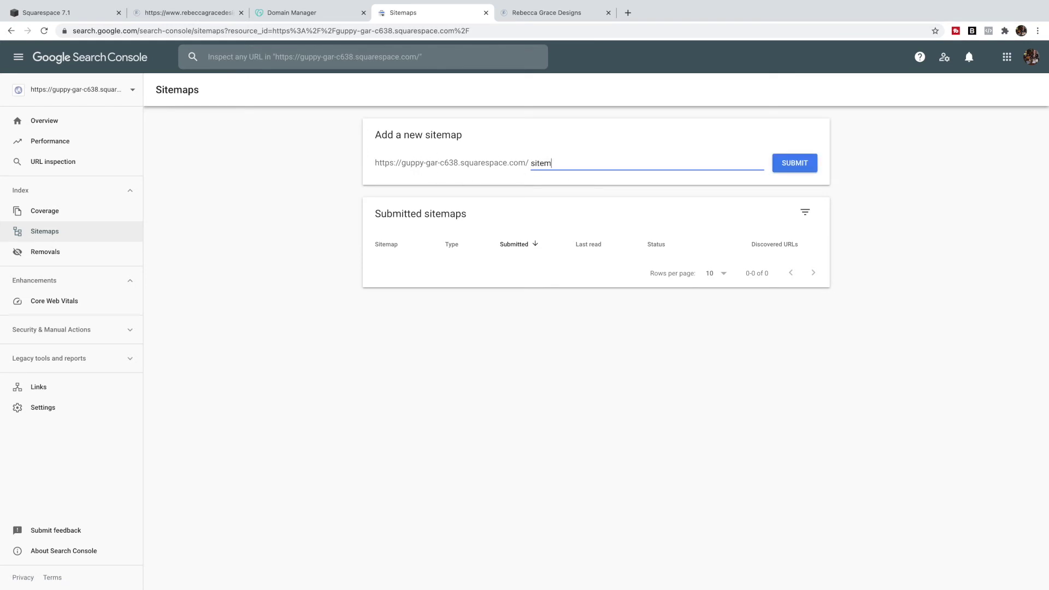
pyautogui.write('ap.xml')
pyautogui.click(155, 13)
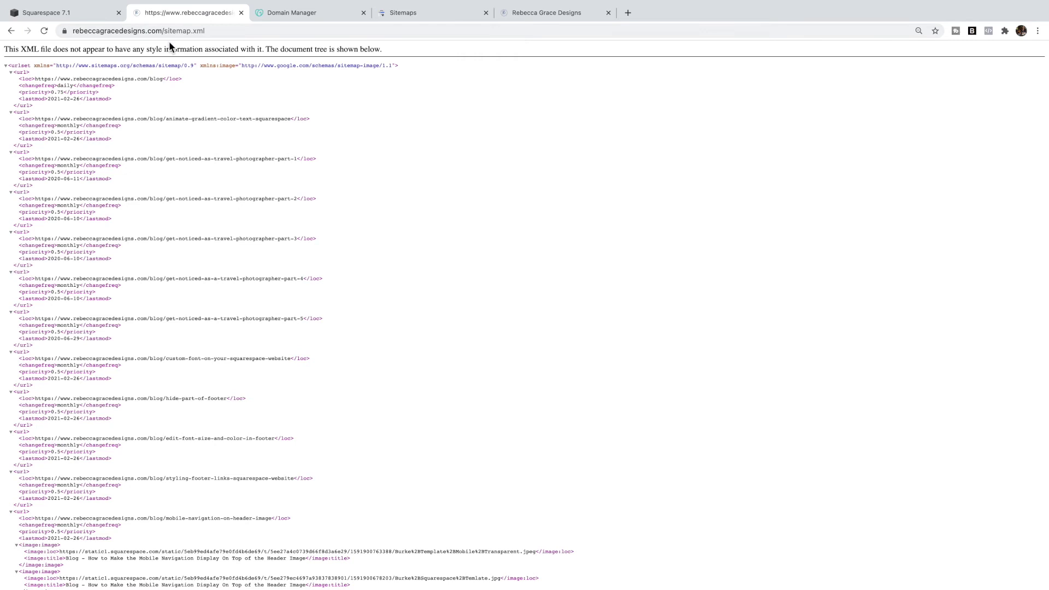
pyautogui.click(463, 20)
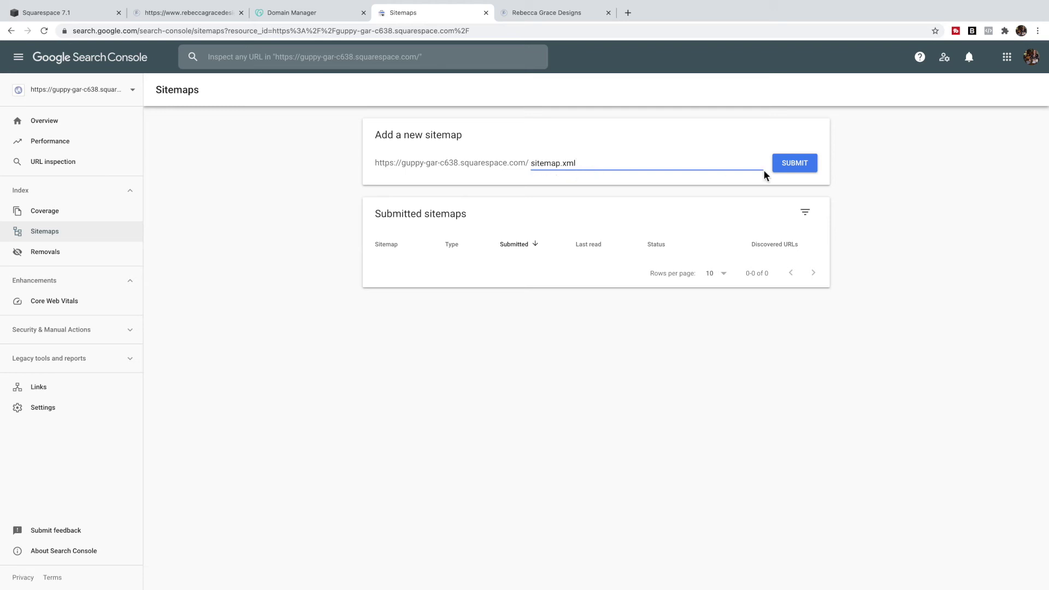
pyautogui.click(807, 169)
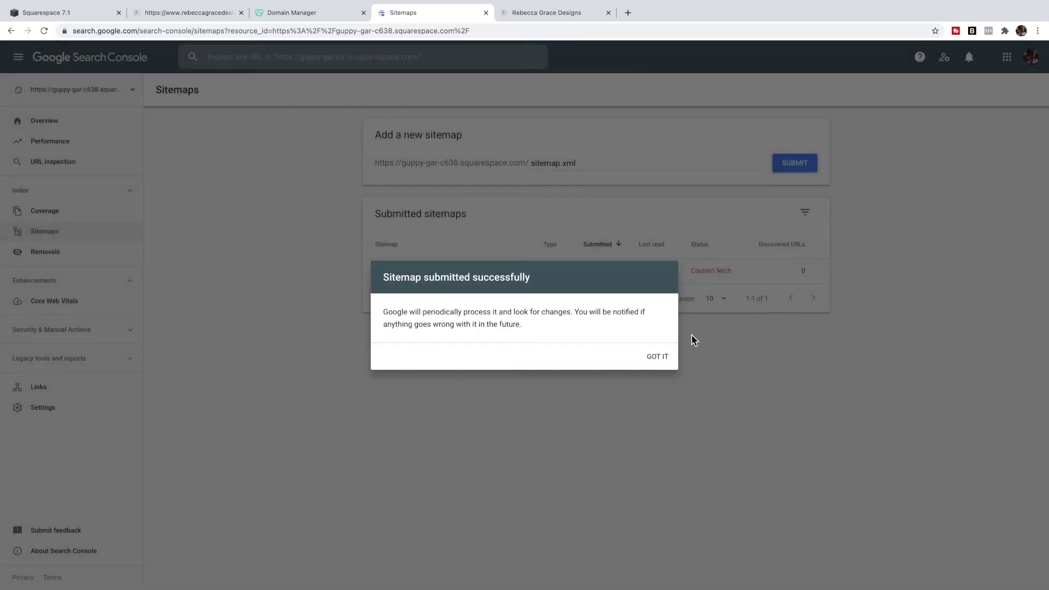
pyautogui.click(662, 358)
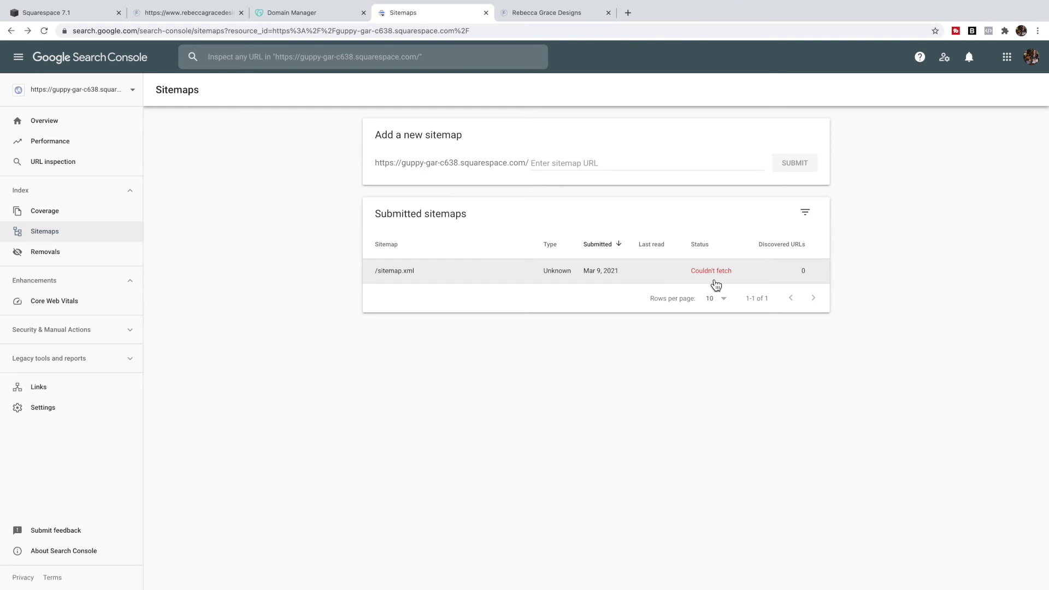
# - Reload Sitemaps and open the /sitemap.xml details showing it could not be read
pyautogui.click(44, 32)
pyautogui.click(718, 278)
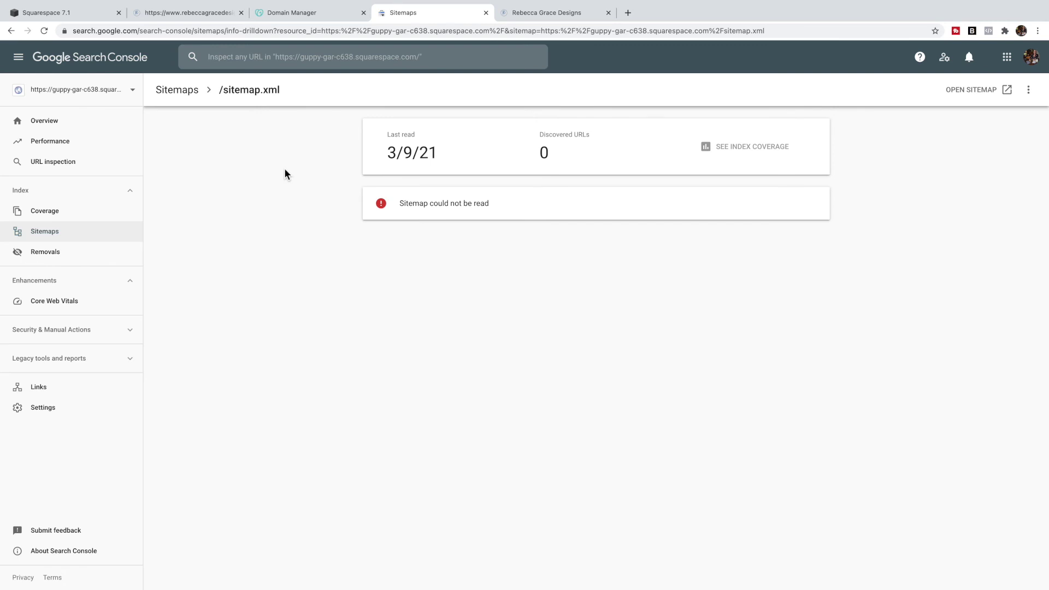
# - Return to the Squarespace dashboard and open the Analytics Search Keywords report showing the Search Console connection
pyautogui.click(103, 17)
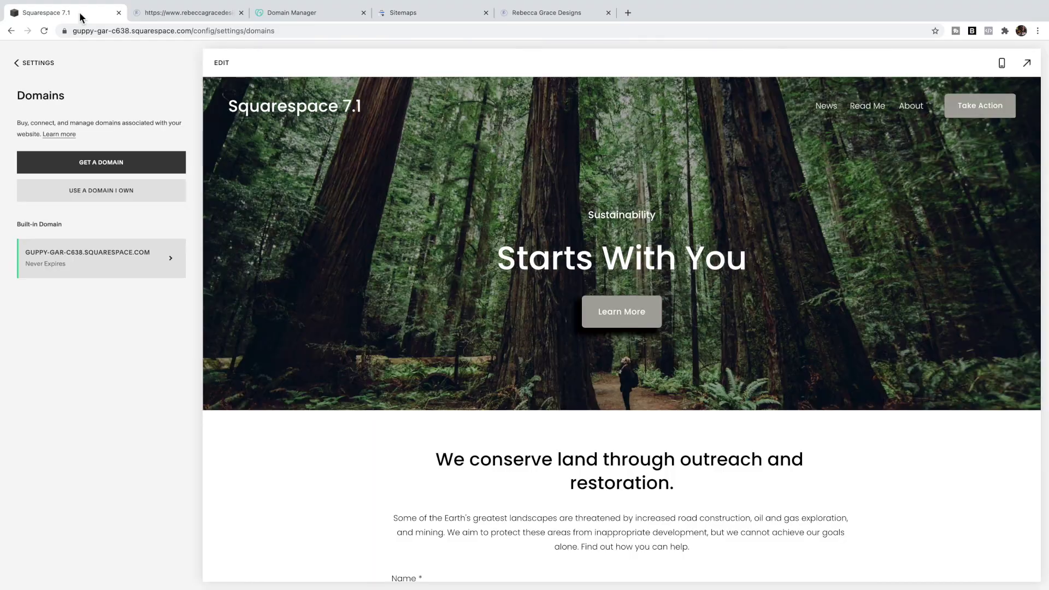
pyautogui.click(41, 70)
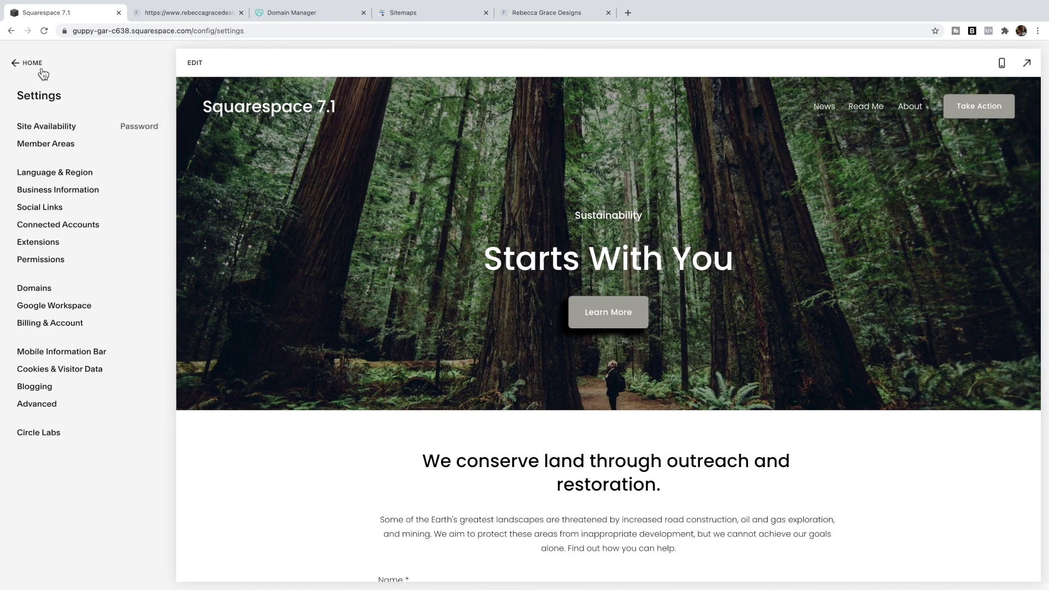
pyautogui.click(40, 66)
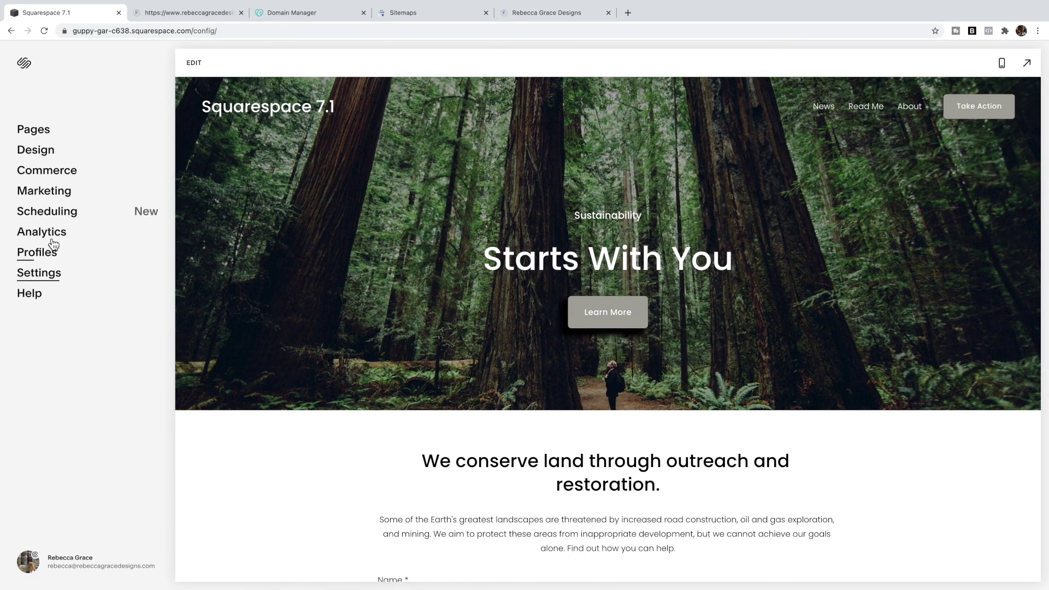
pyautogui.click(43, 233)
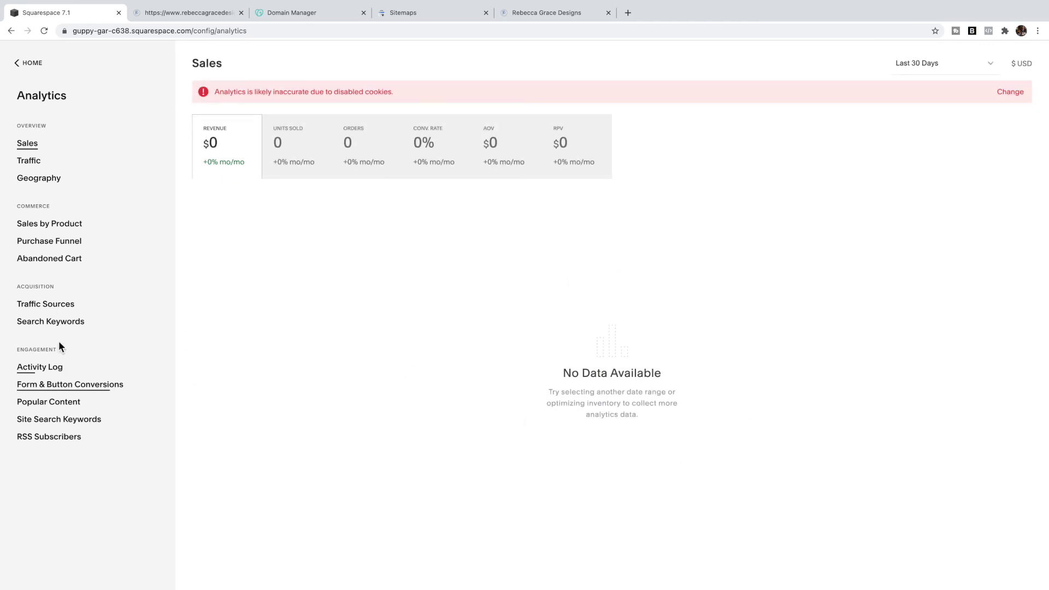
pyautogui.click(54, 324)
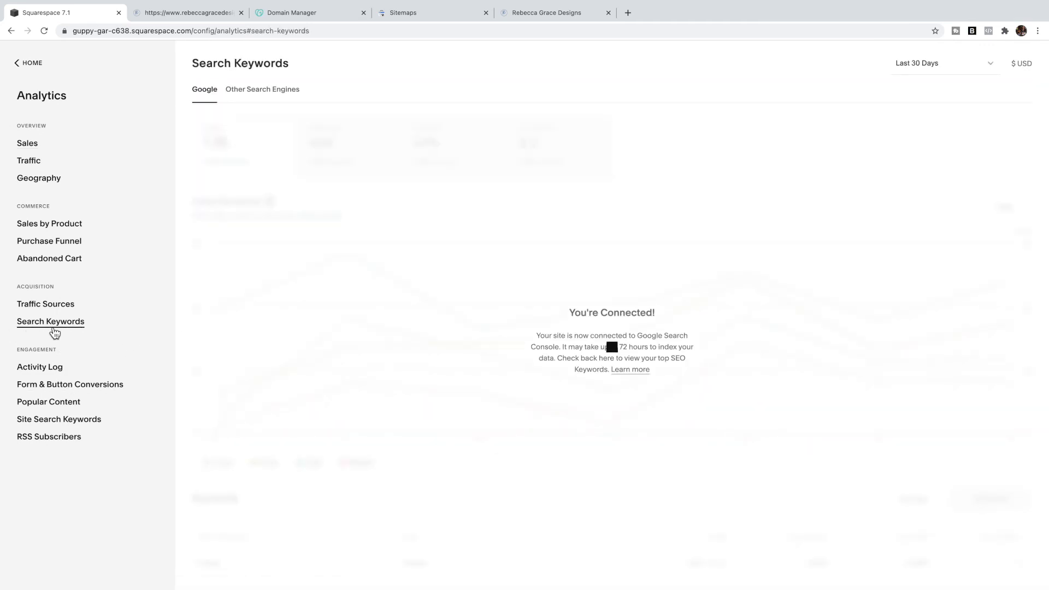